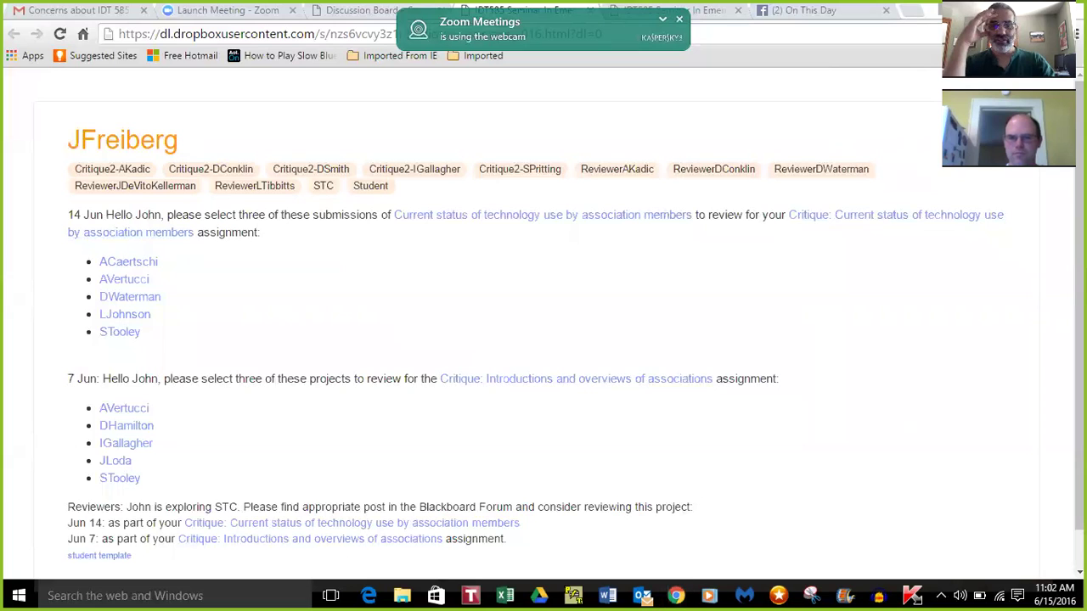
mouse_move(558, 219)
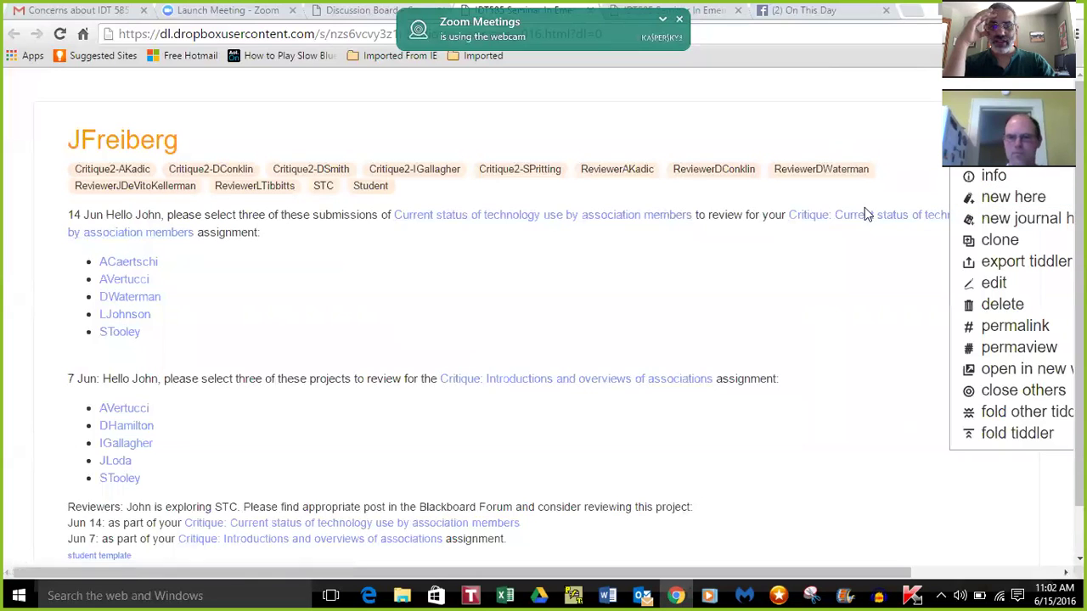
click(994, 284)
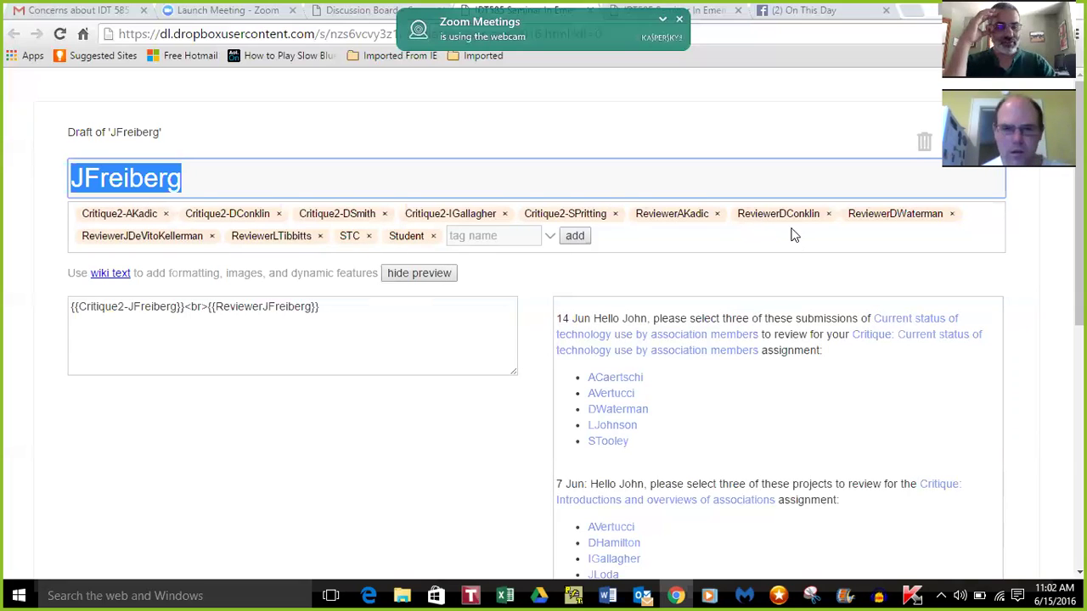
click(723, 288)
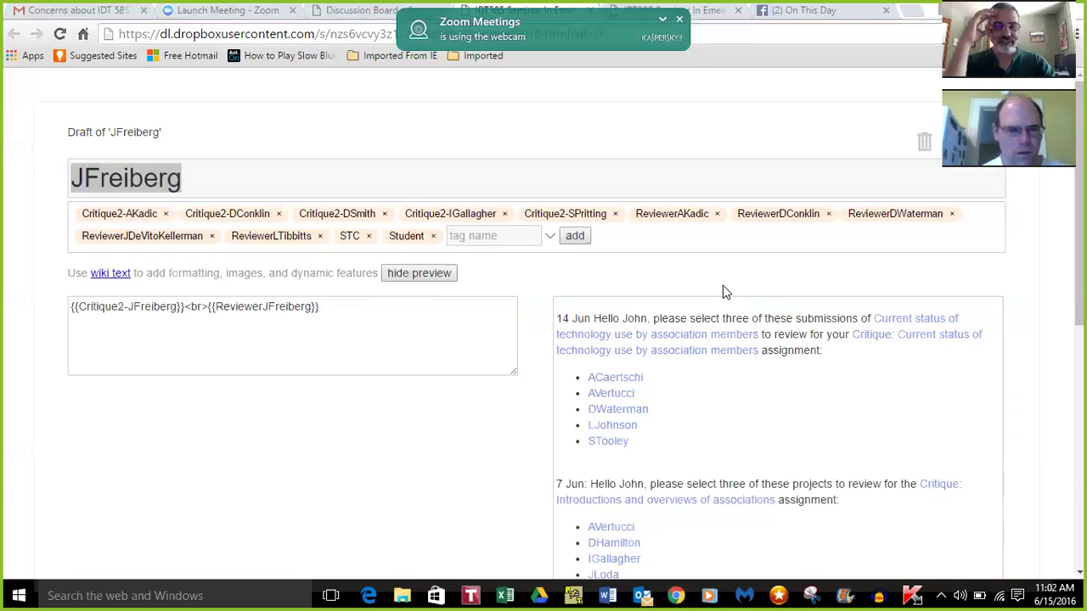
click(156, 306)
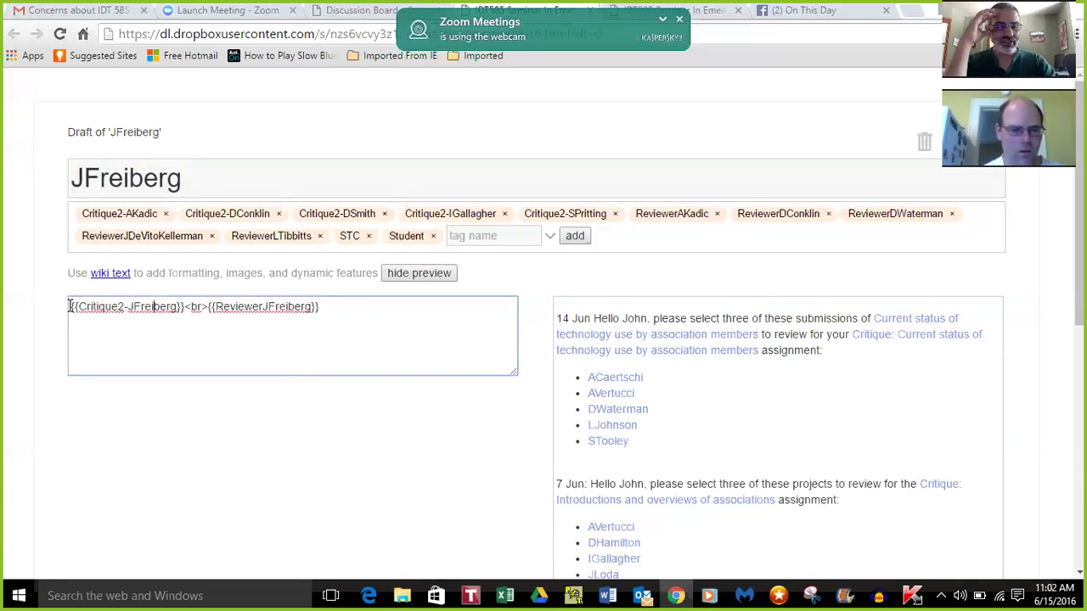
drag(69, 306, 322, 307)
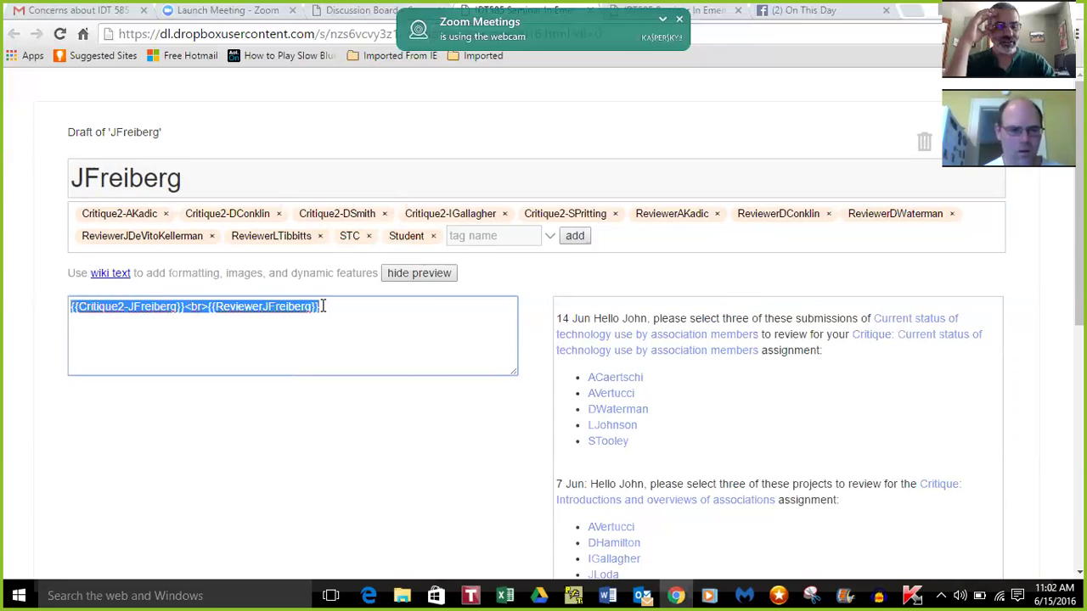
click(260, 308)
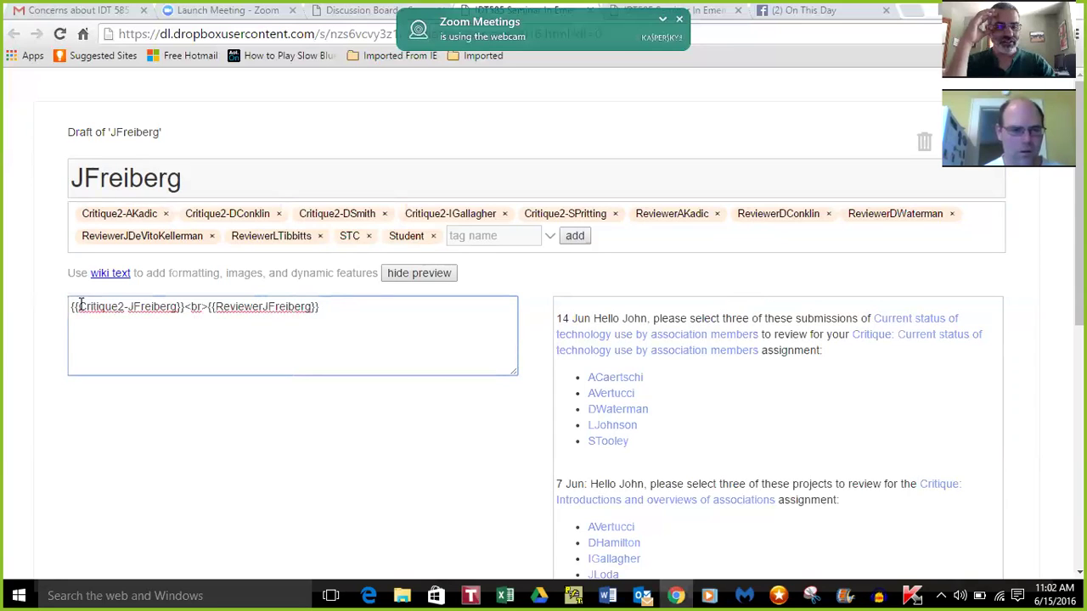
drag(79, 307, 177, 307)
key(ctrl+c)
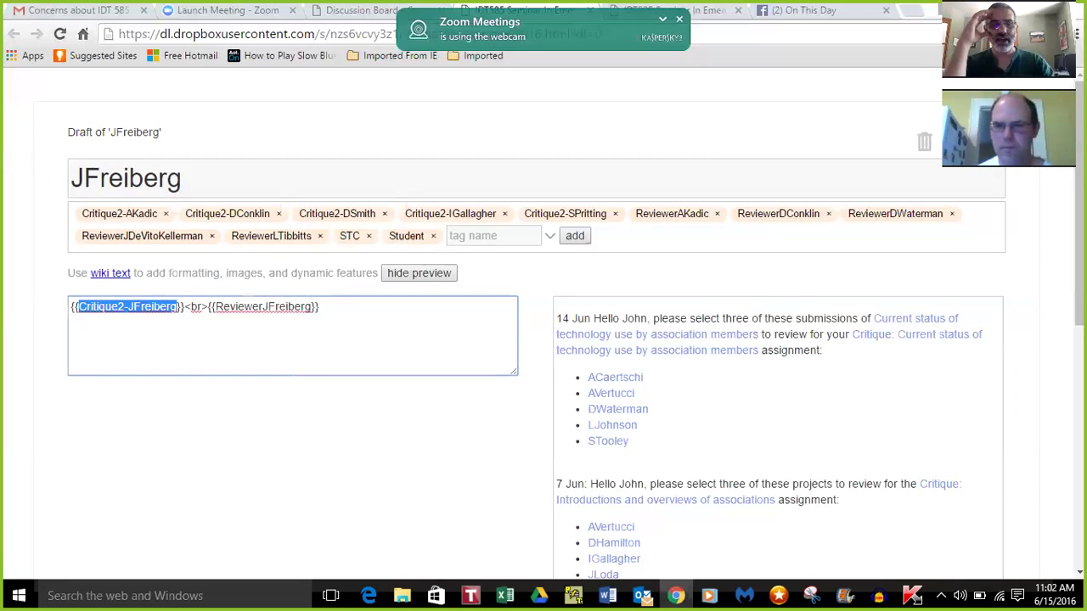
click(957, 142)
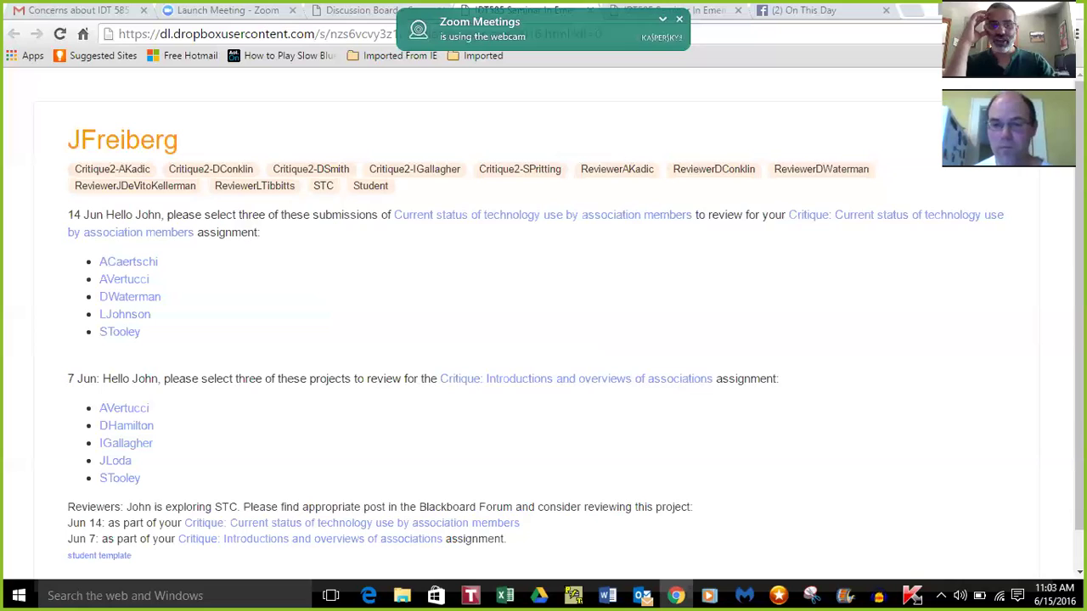
click(958, 142)
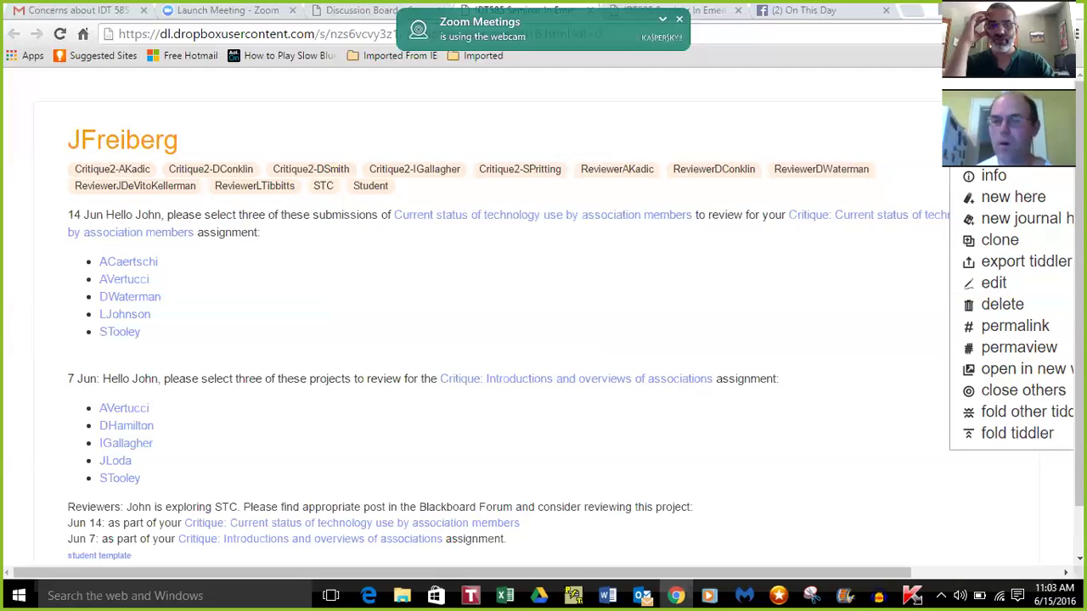
click(911, 269)
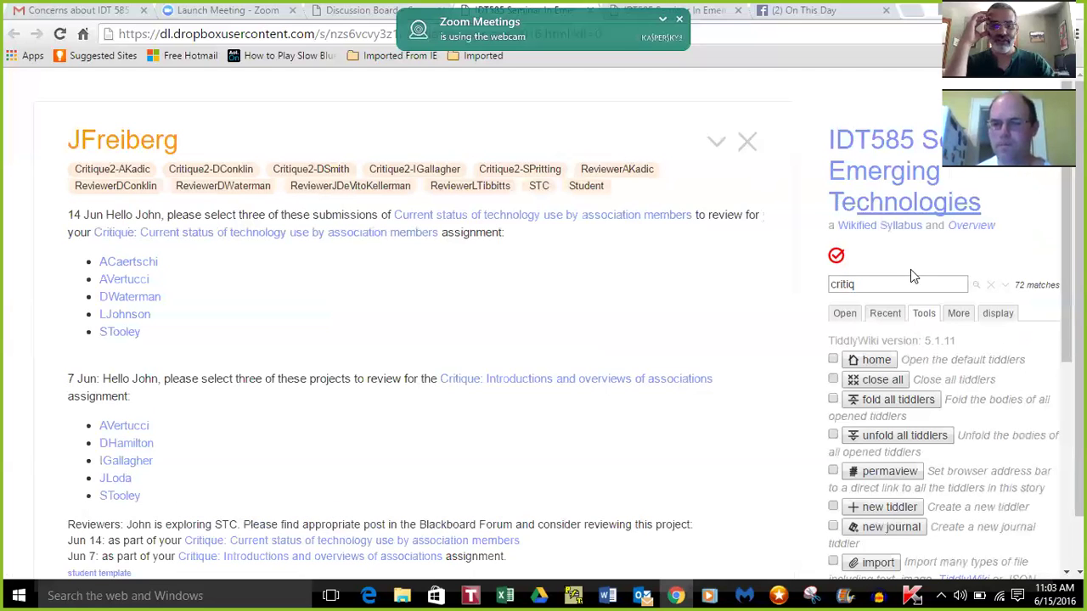
click(891, 285)
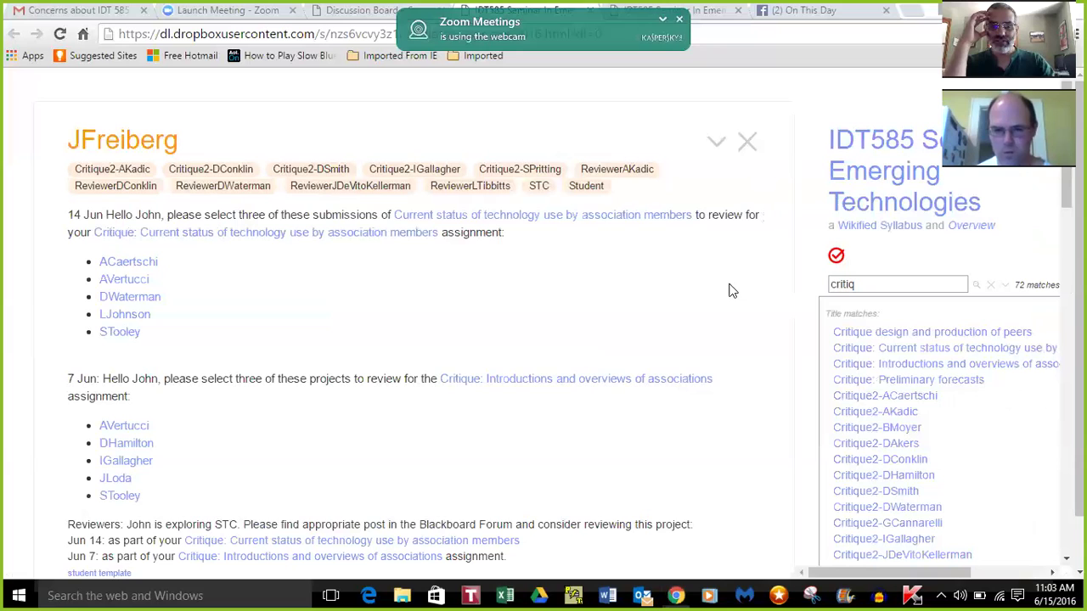
key(ctrl+a)
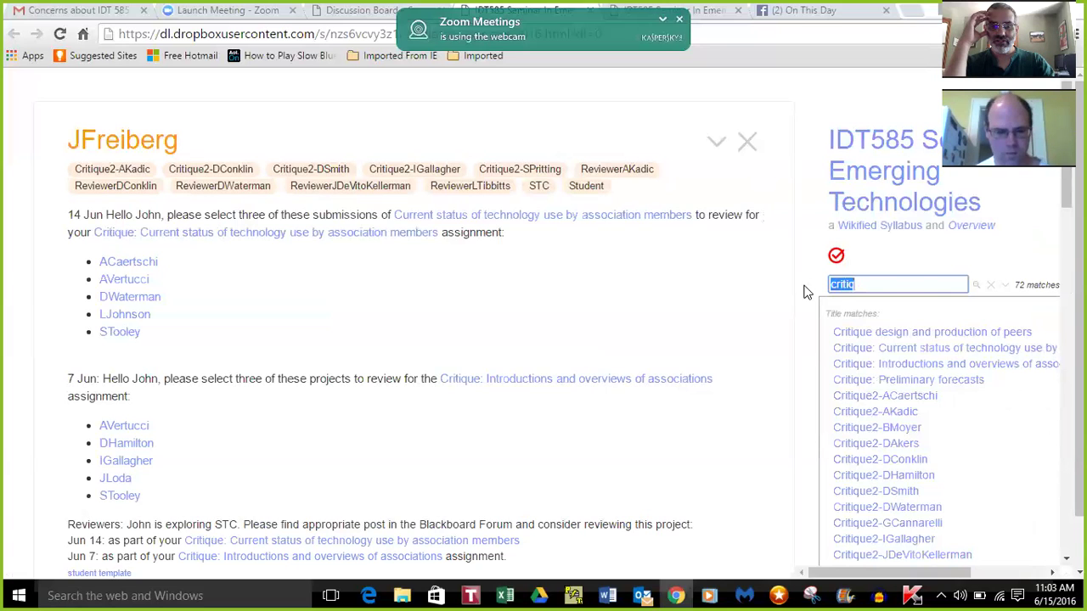
key(ctrl+v)
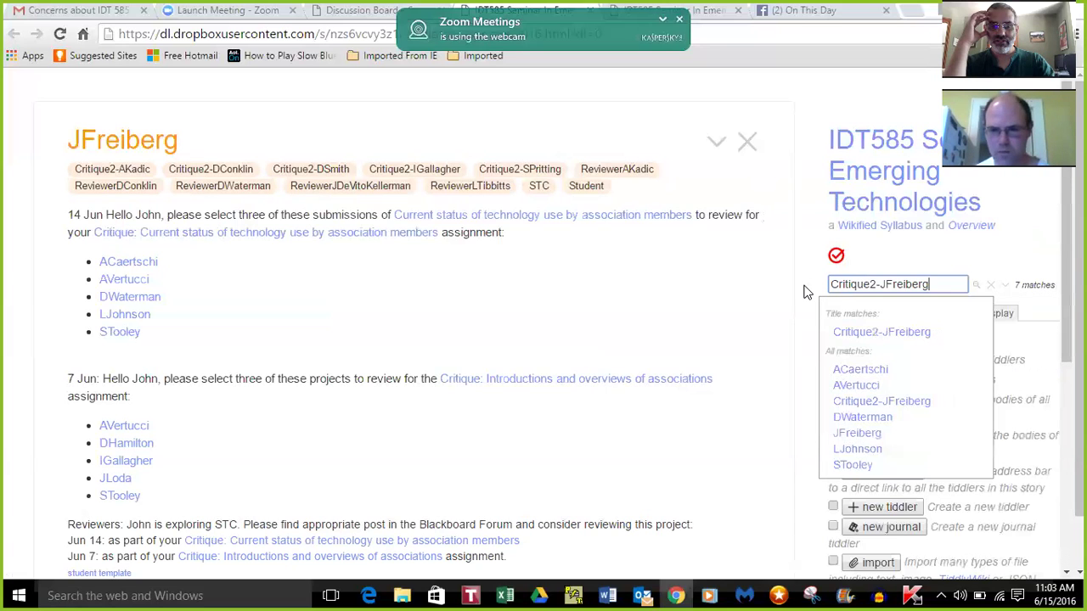
click(847, 336)
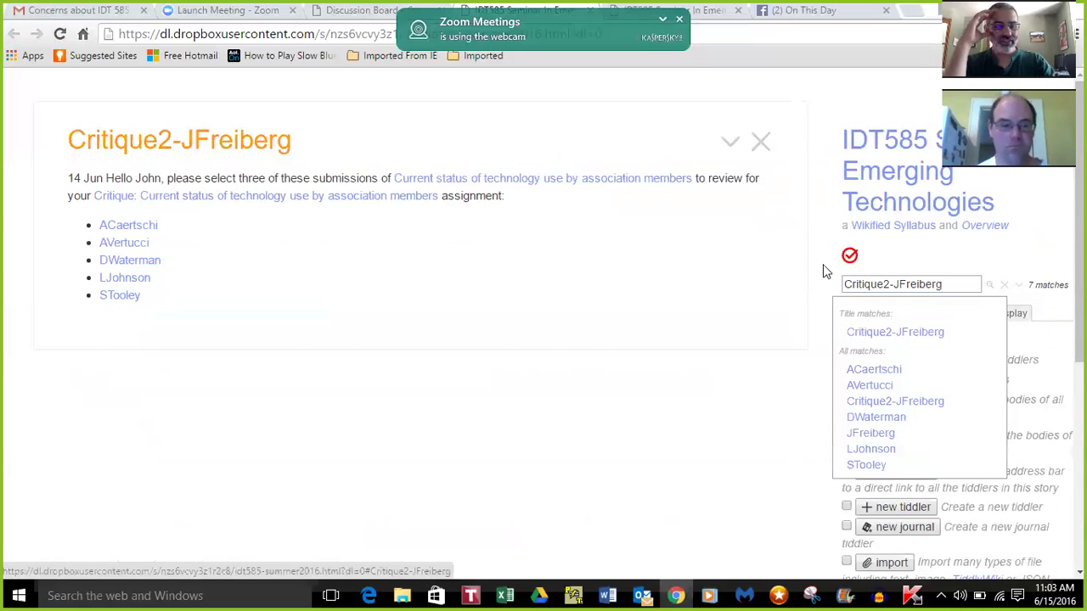
click(732, 144)
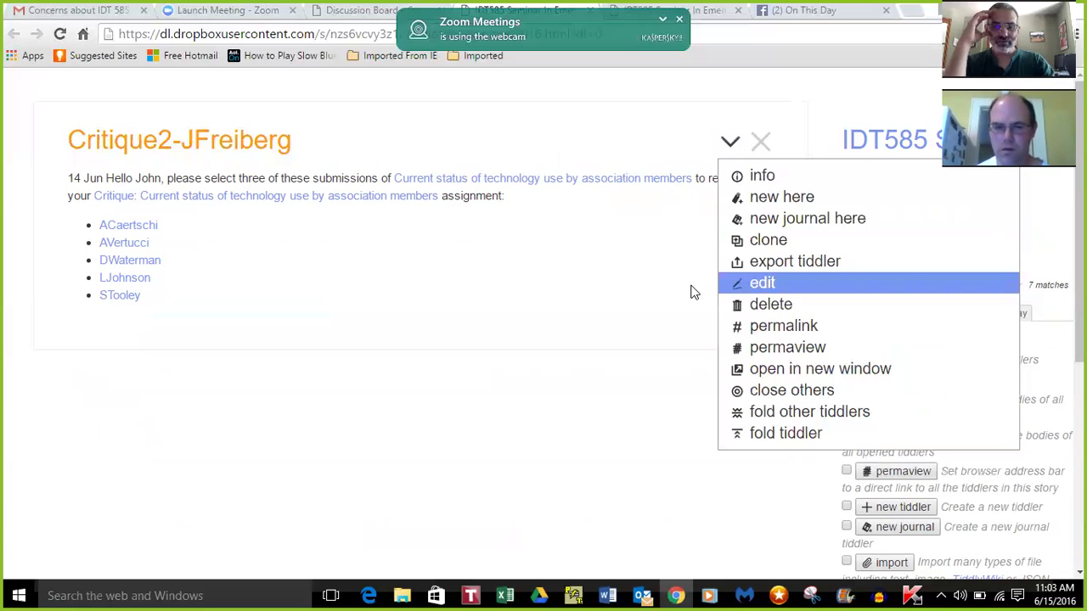
click(773, 289)
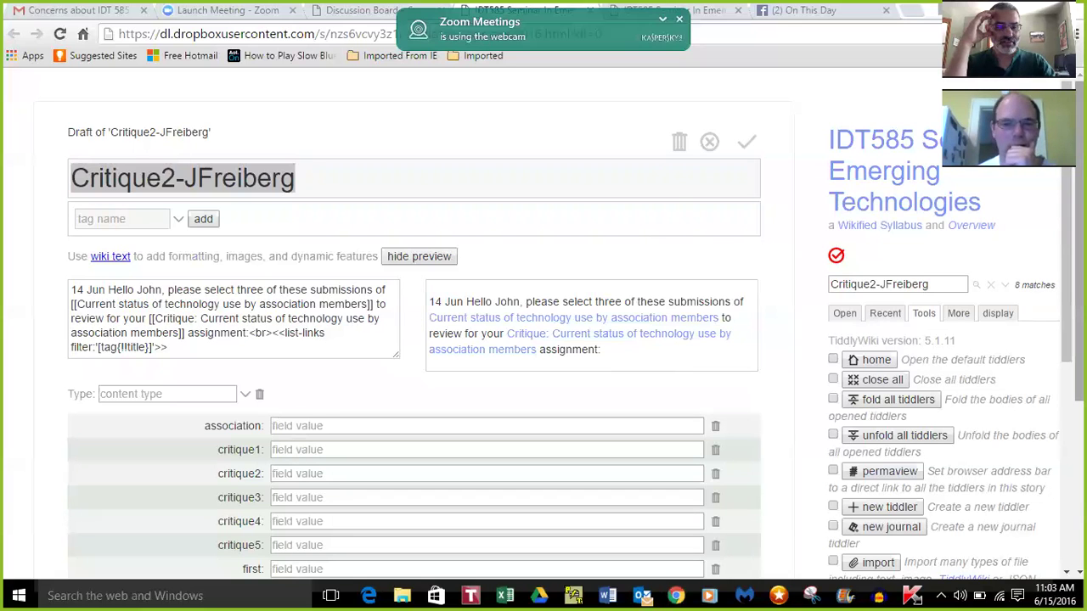
key(alt+Tab)
scroll(943, 382, down, 1)
scroll(986, 269, up, 1)
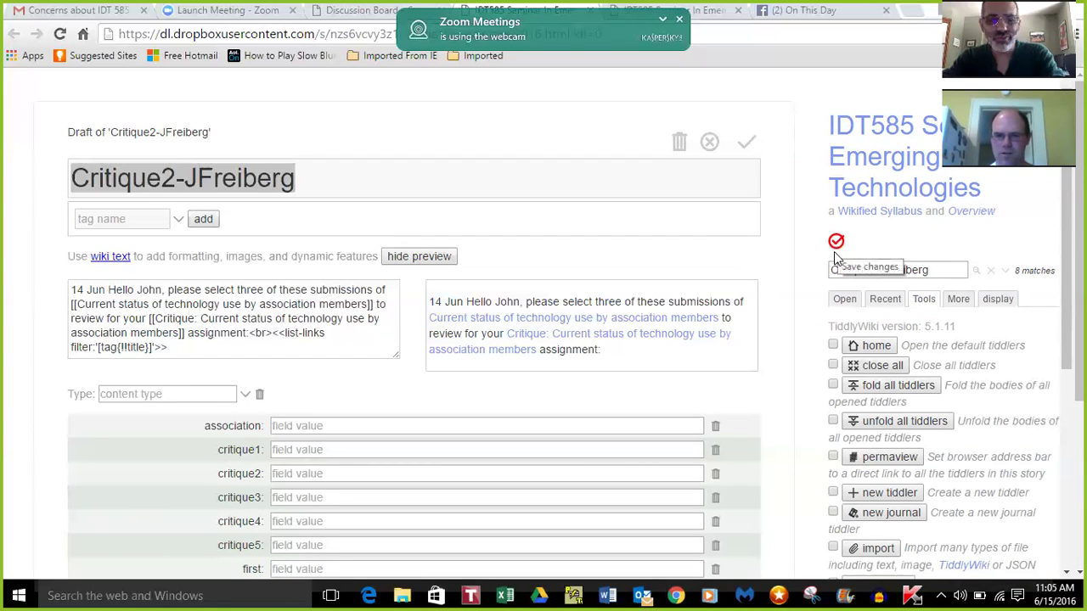
Step: Save the wiki's changes, downloading idt585-summer2016.html
click(838, 245)
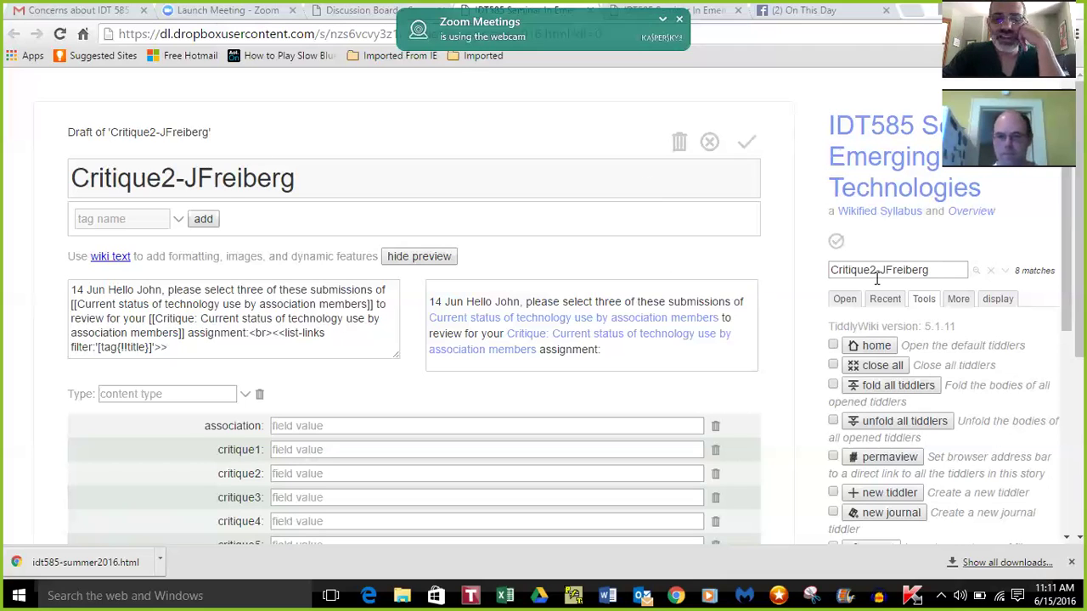
click(868, 348)
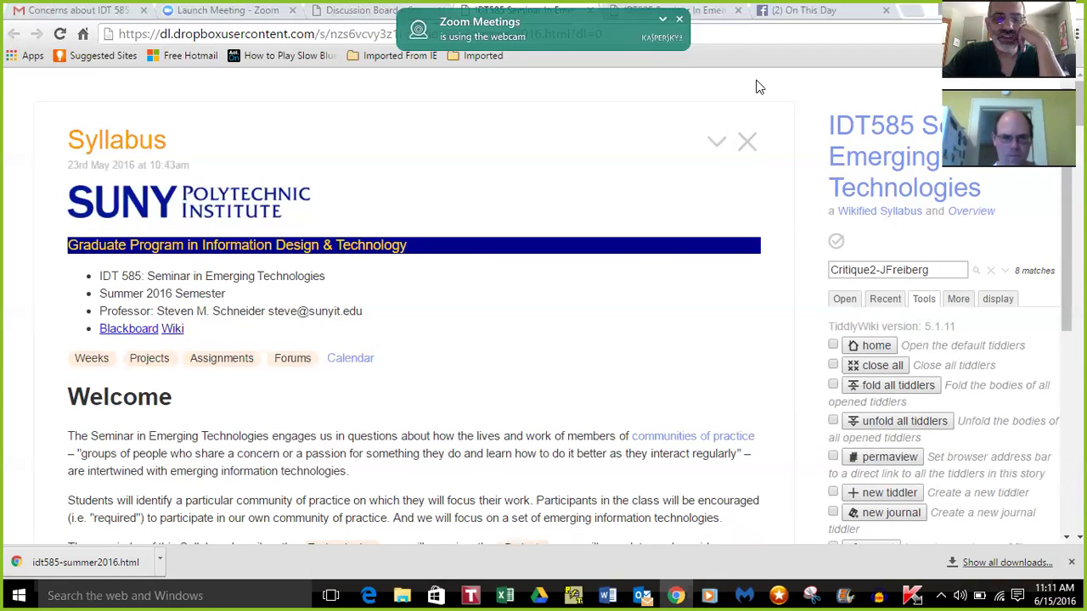
Step: Open a Syllabus draft showing its CourseInfo and Welcome wiki text beside the preview
click(718, 145)
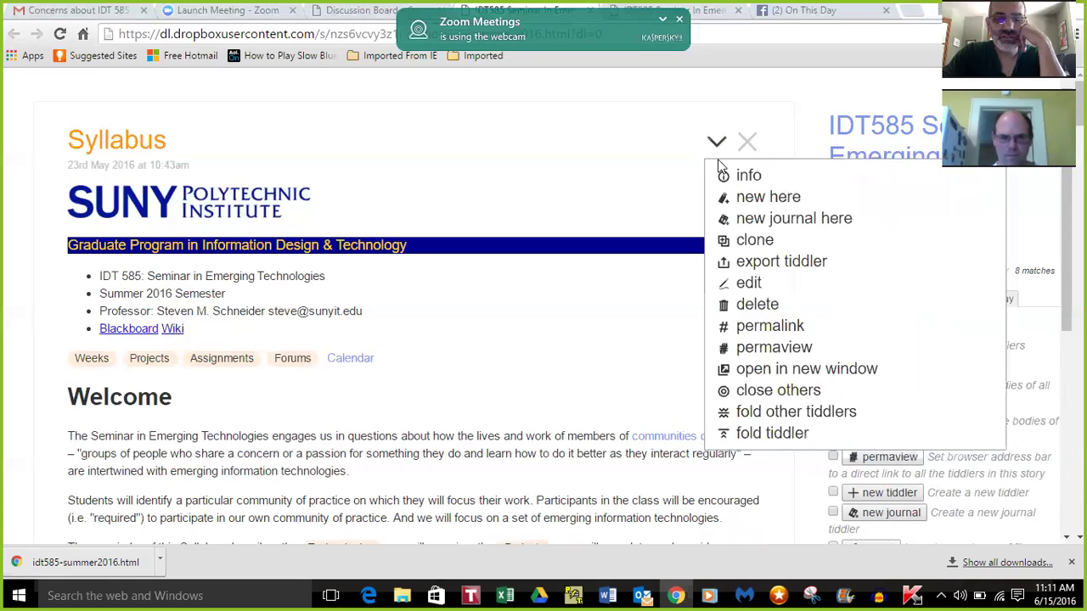
click(748, 282)
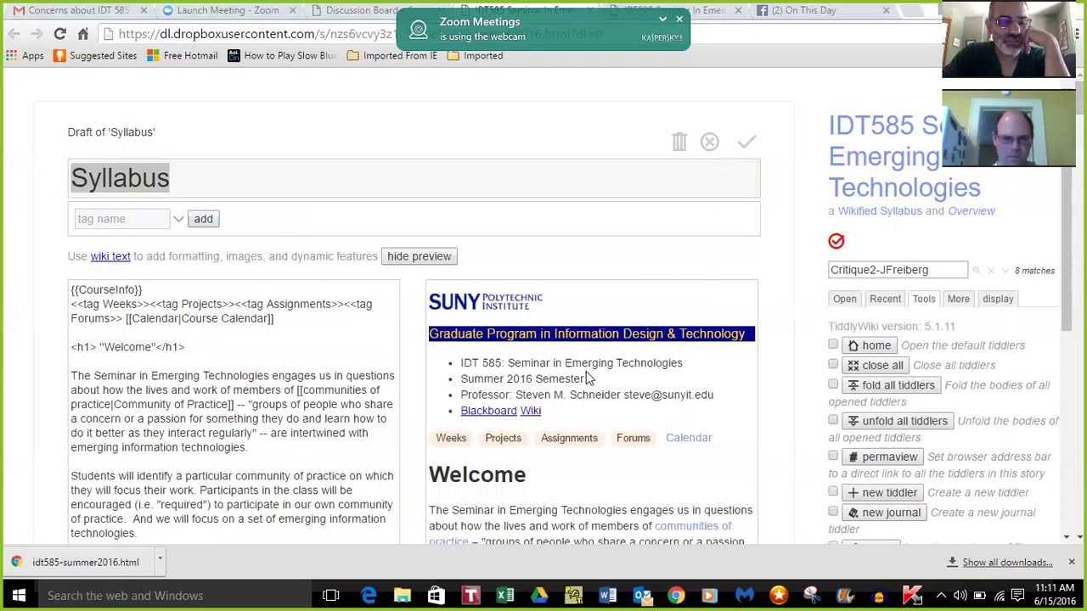
scroll(977, 357, down, 3)
click(781, 416)
scroll(781, 416, down, 2)
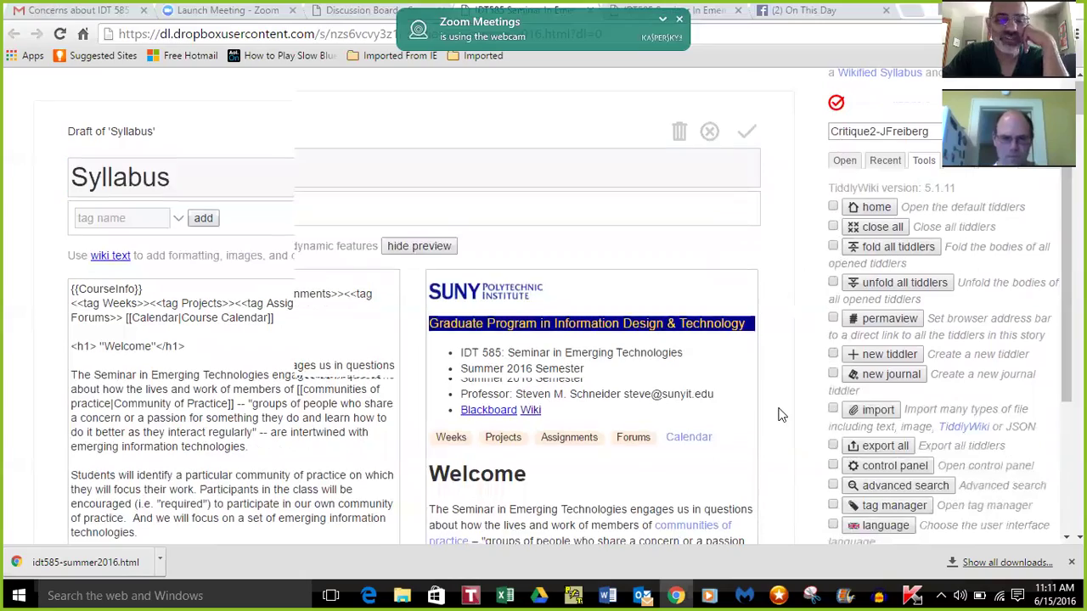
scroll(338, 416, down, 1)
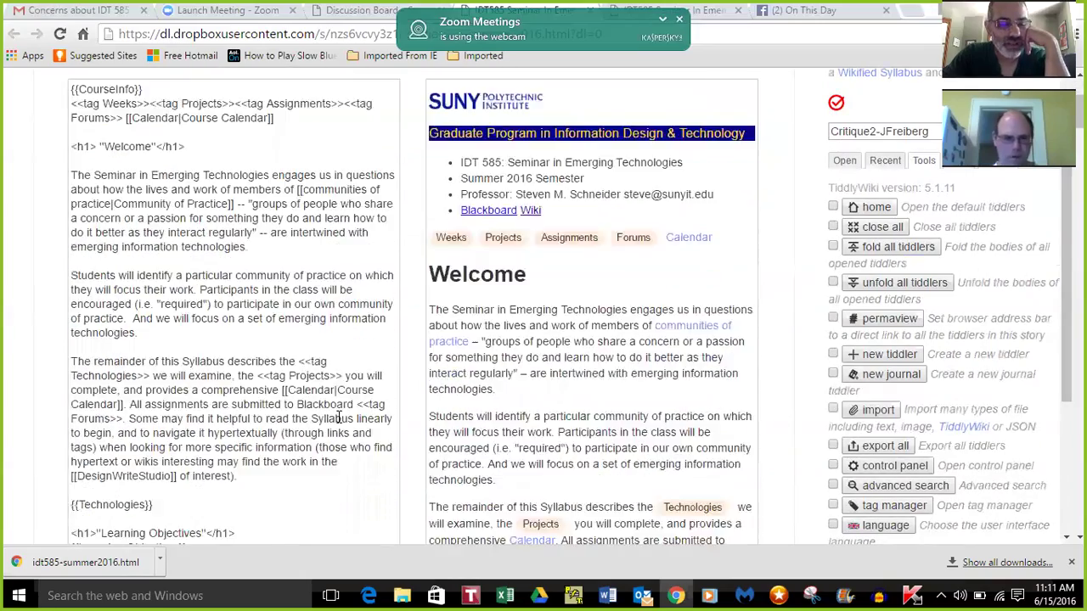
scroll(339, 416, up, 1)
scroll(338, 416, down, 2)
scroll(338, 417, up, 4)
scroll(338, 420, down, 9)
scroll(338, 421, up, 4)
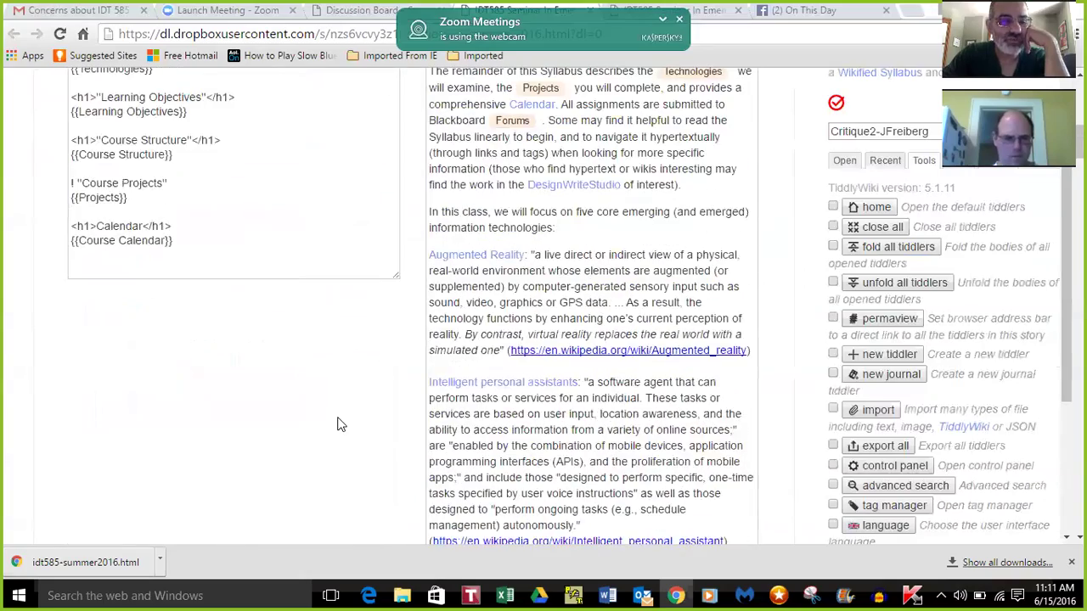
scroll(338, 417, up, 2)
scroll(340, 424, down, 5)
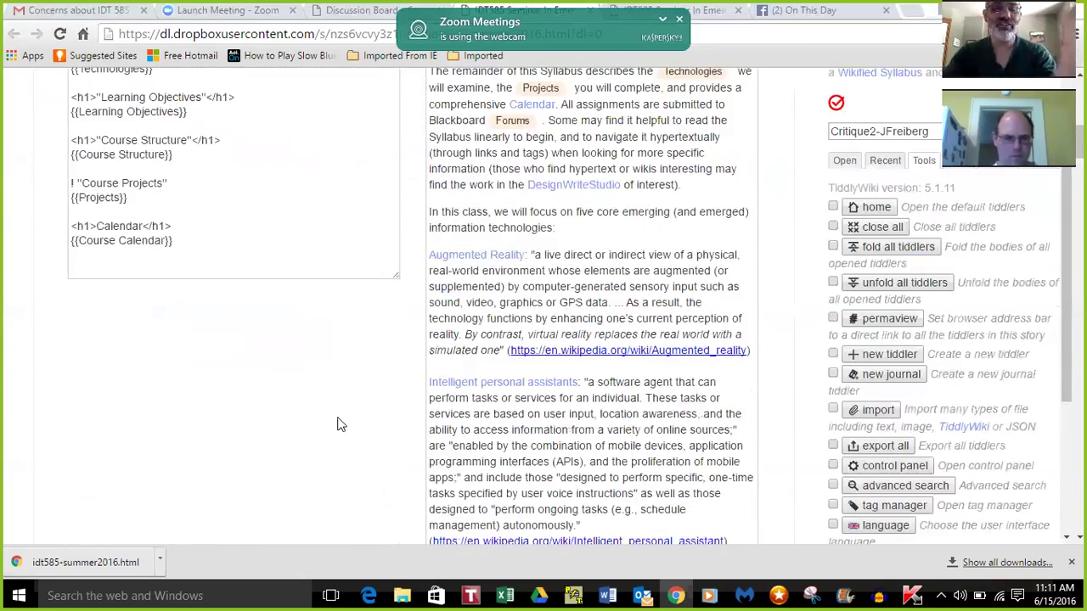
scroll(338, 424, down, 1)
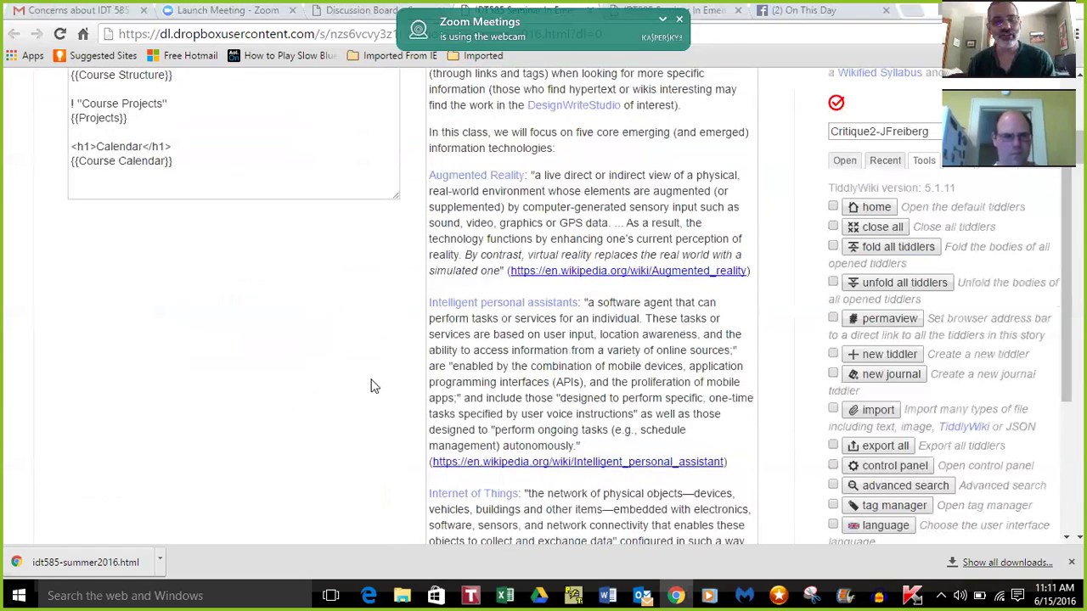
drag(567, 366, 567, 335)
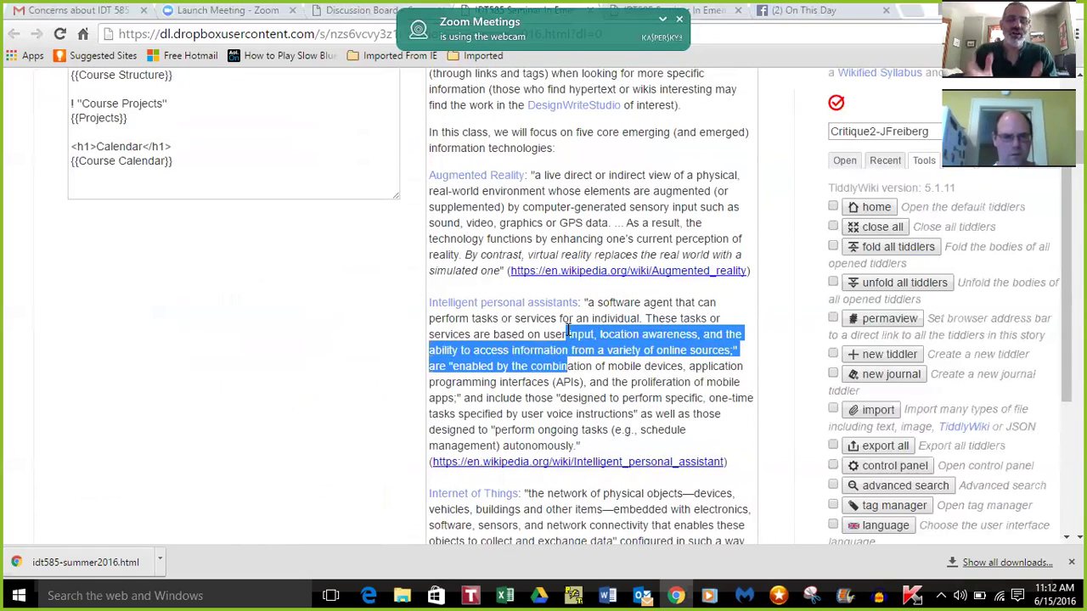
click(330, 357)
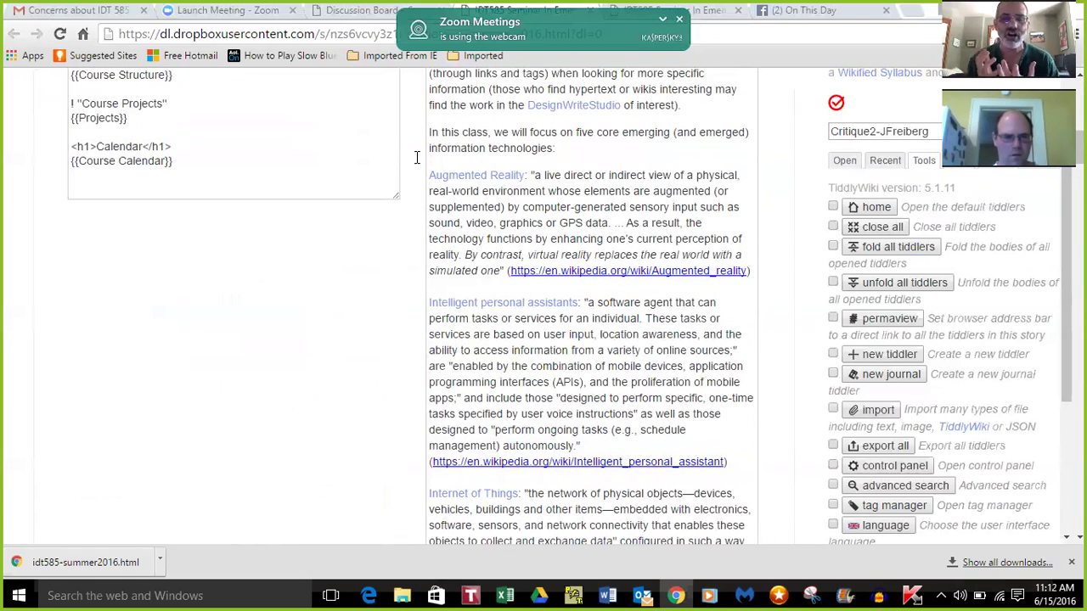
scroll(416, 161, up, 1)
scroll(416, 165, down, 5)
scroll(416, 170, up, 5)
scroll(416, 178, down, 2)
scroll(416, 178, up, 4)
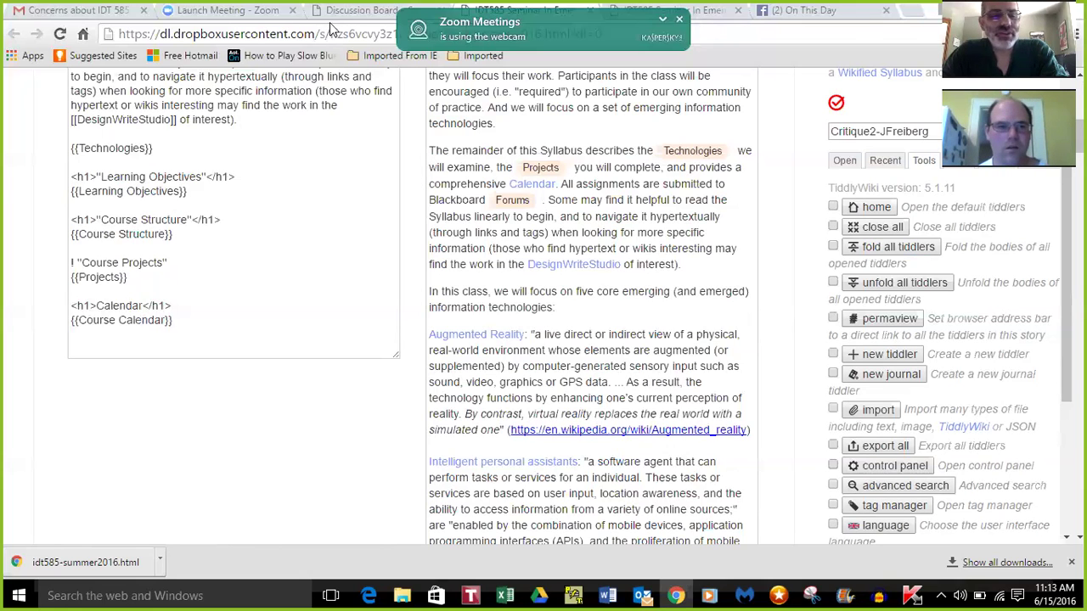
Step: Load bit.do in a new browser tab
click(916, 14)
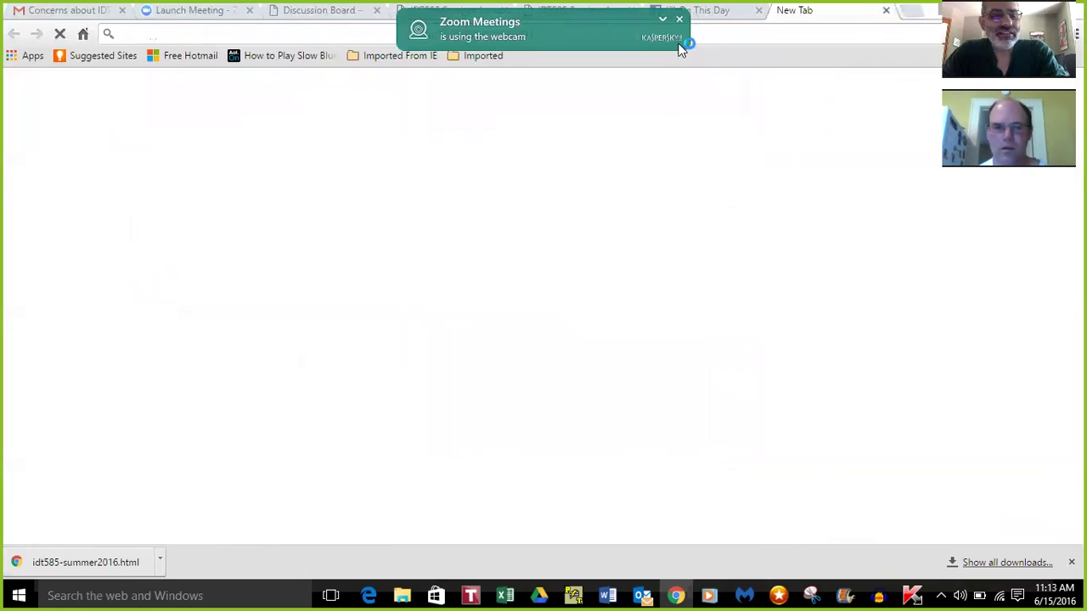
text(bit)
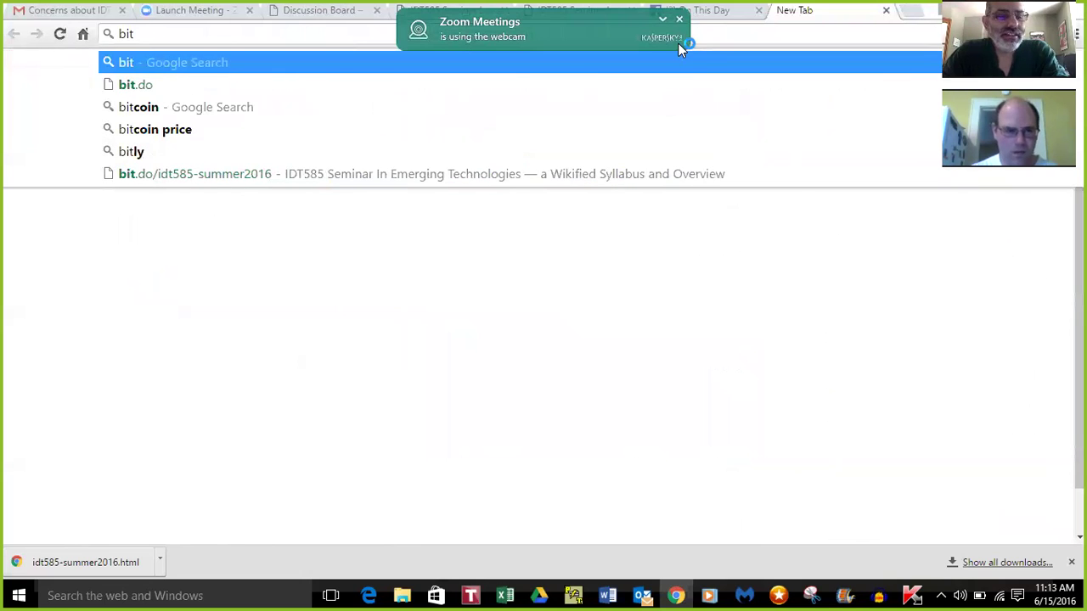
text(.do)
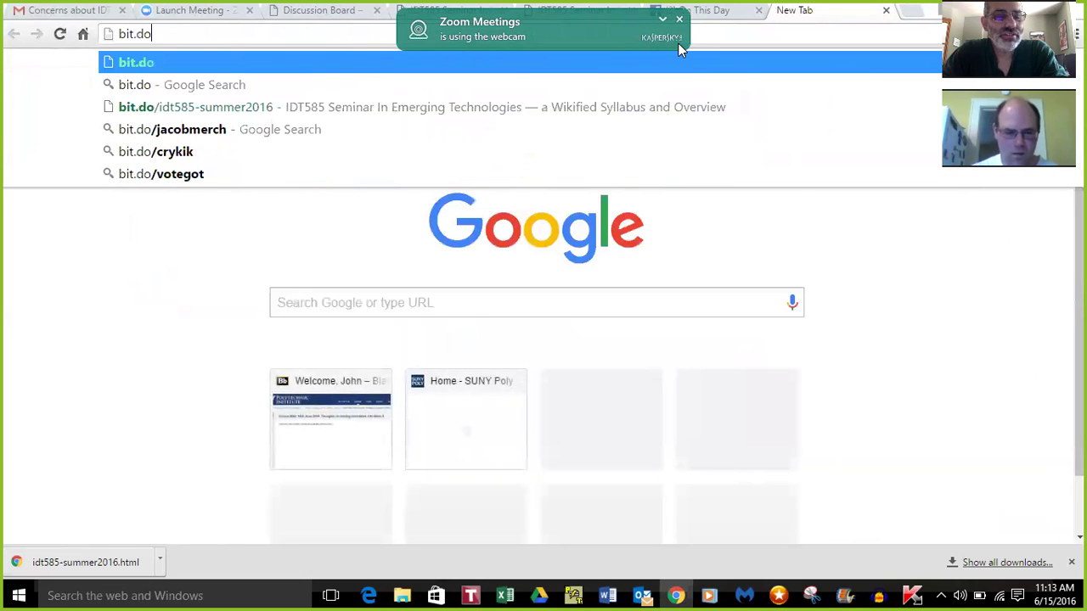
key(Return)
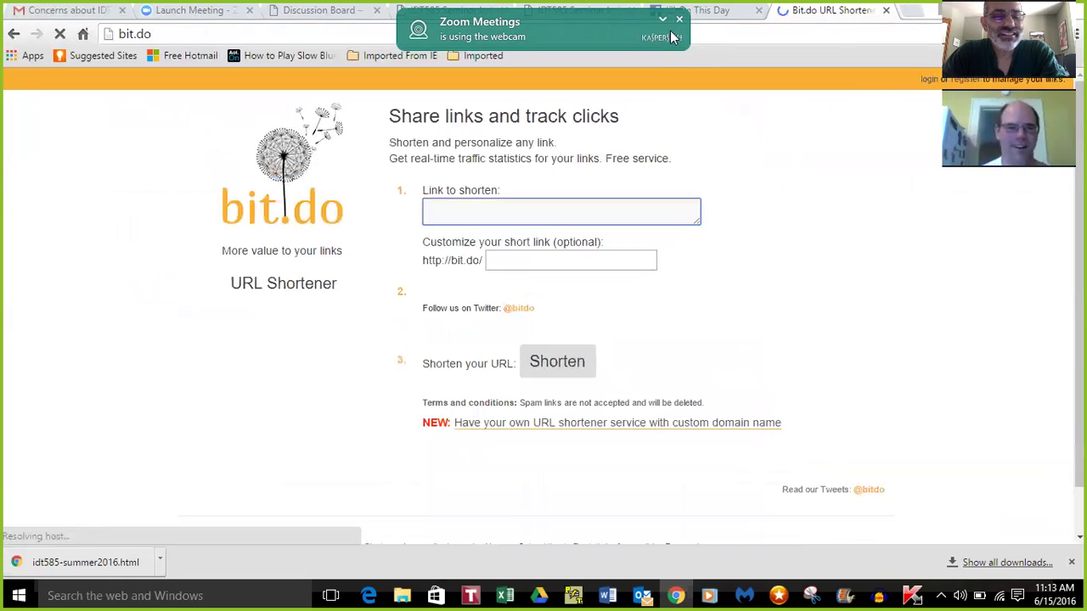
Step: Append /designwrite to the address and load the bit.do/designwrite short link
click(201, 34)
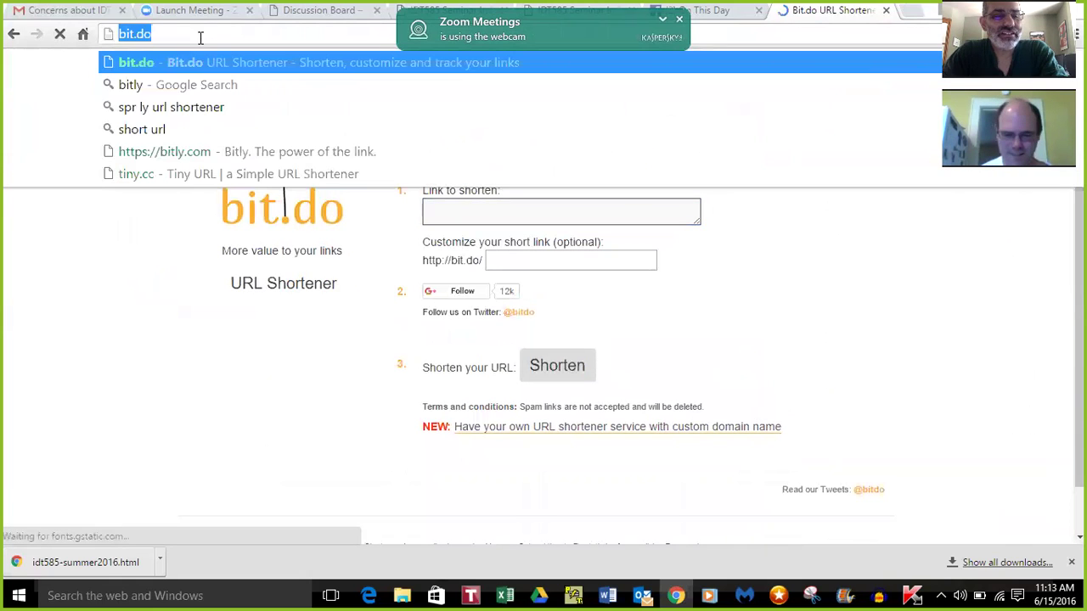
click(201, 34)
text(/)
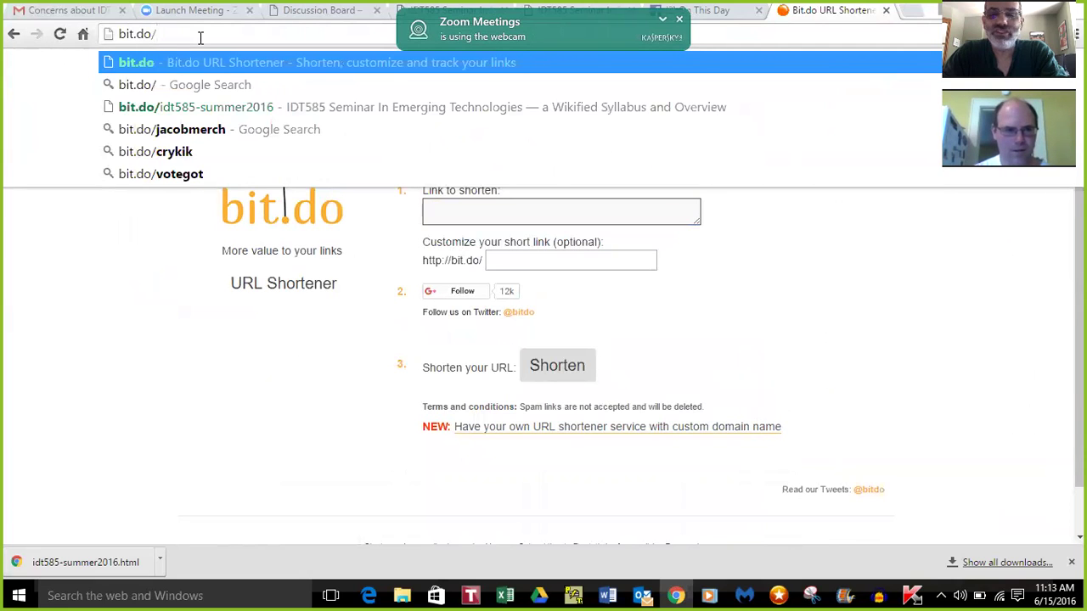
text(design)
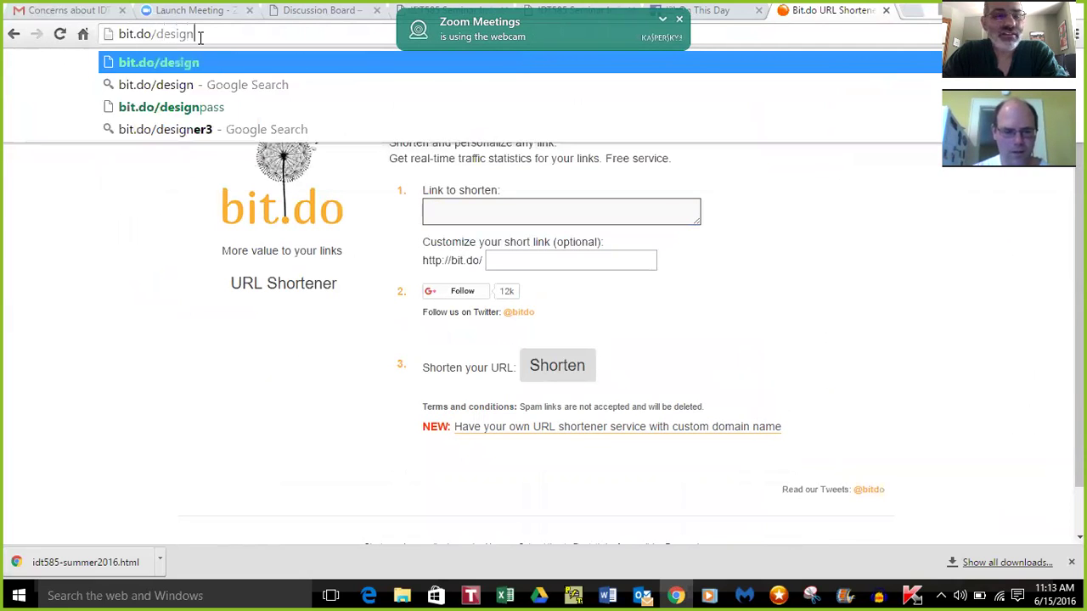
text(write)
key(Return)
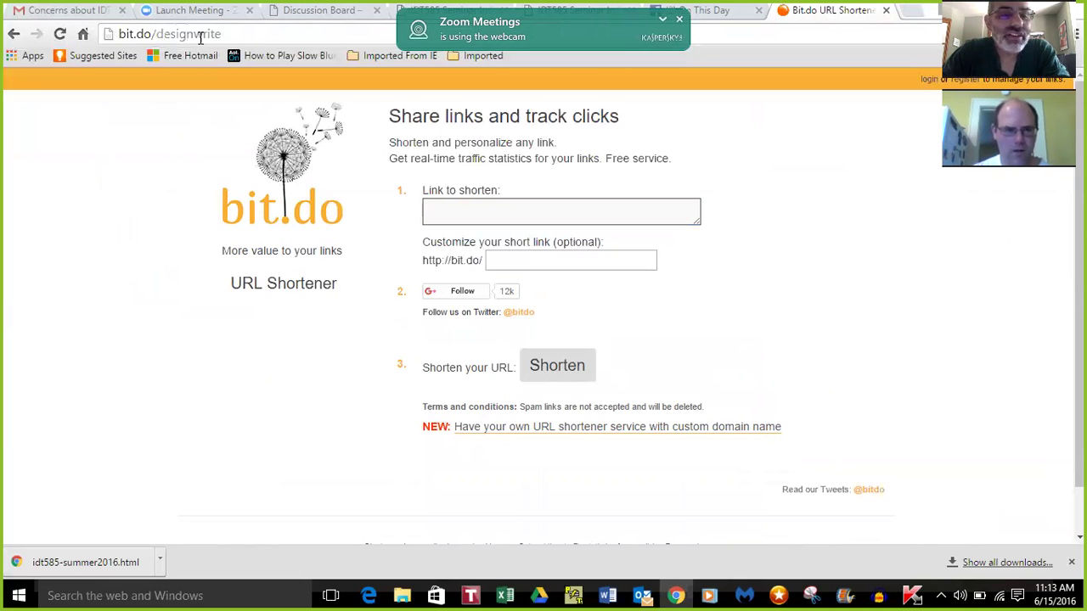